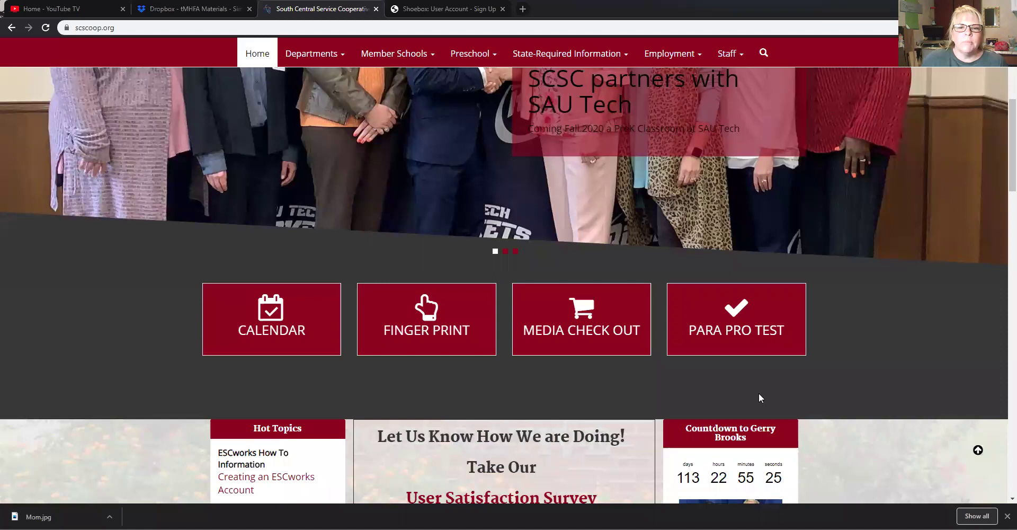
Open the Calendar of Events from the CALENDAR tile on the scscoop.org home page.
scroll(887, 360, up, 5)
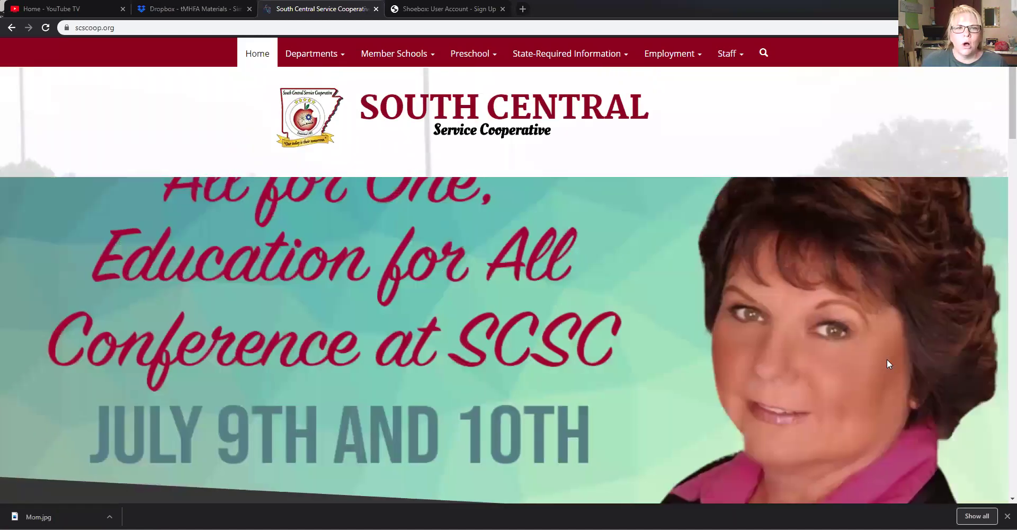
scroll(746, 333, down, 5)
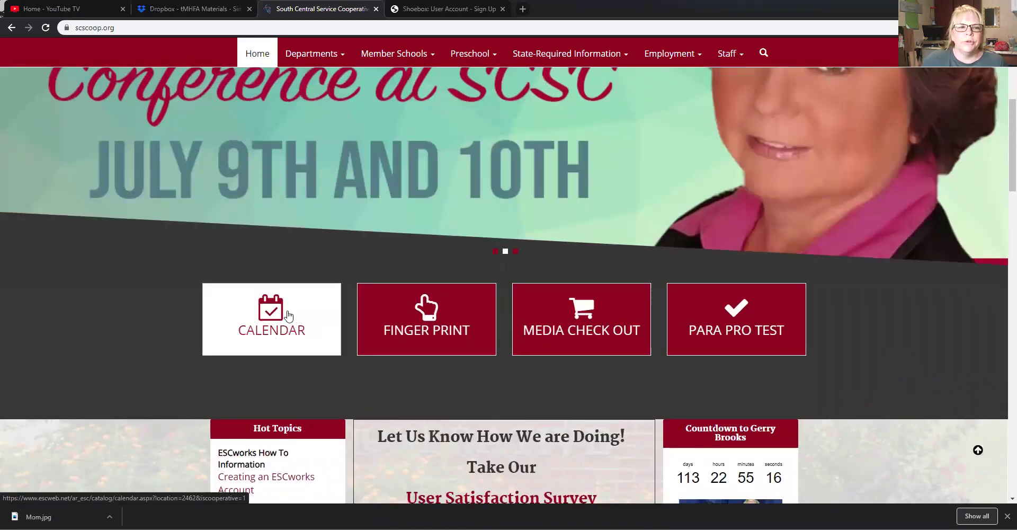
click(288, 315)
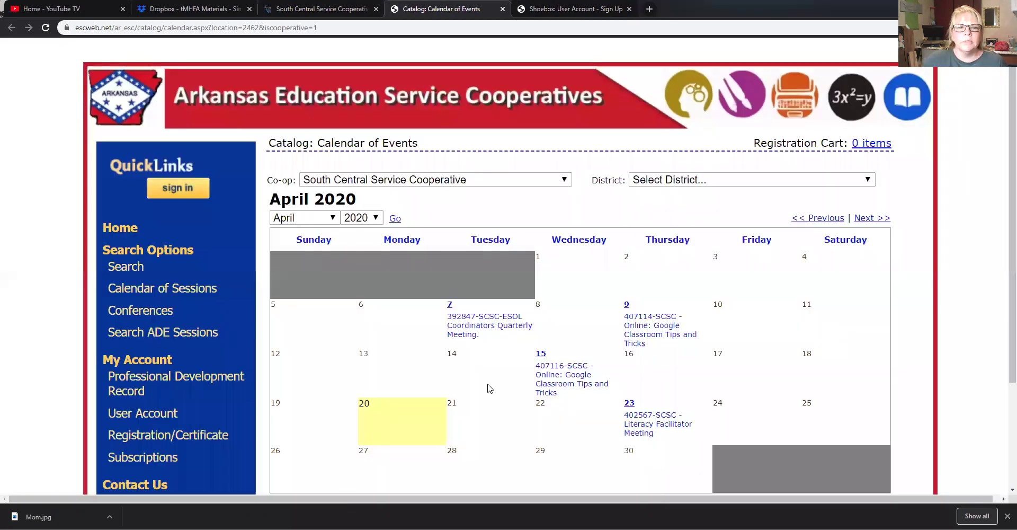
Review South Central's April 2020 sessions, then expand the Co-op dropdown.
scroll(498, 370, down, 1)
scroll(498, 370, down, 1)
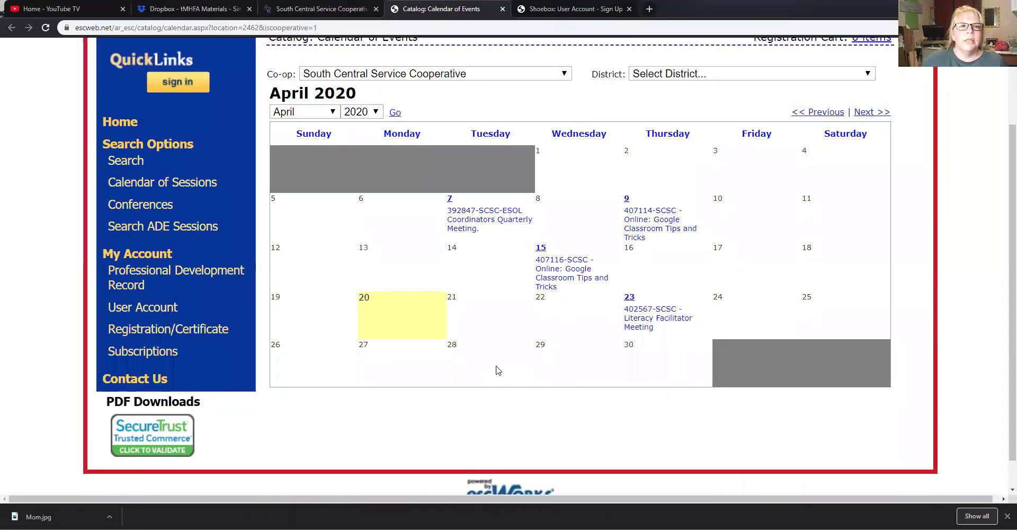
scroll(498, 370, up, 2)
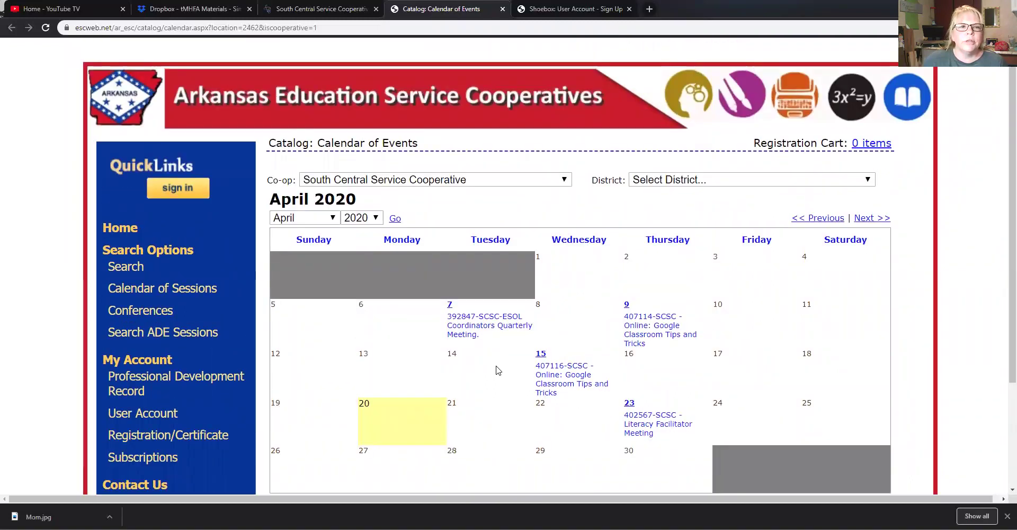
click(564, 180)
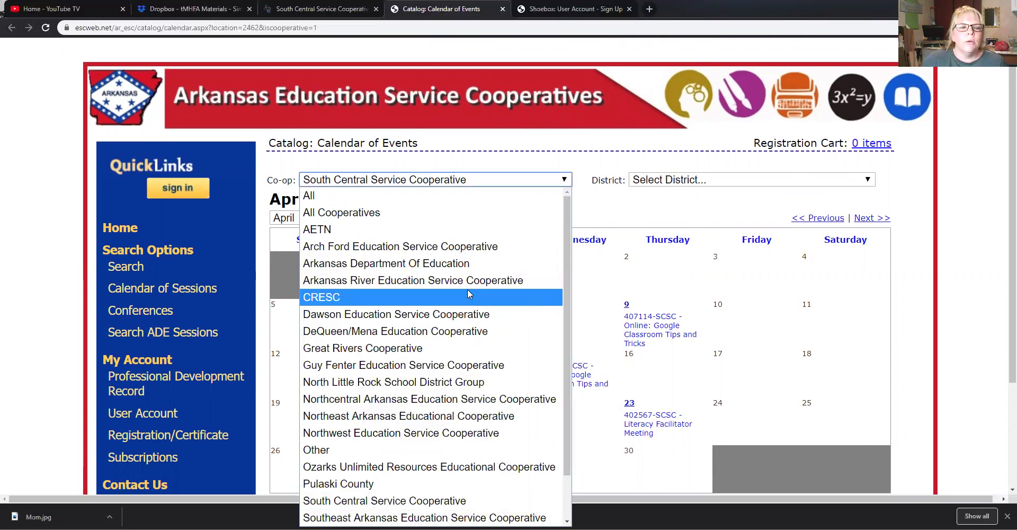
Filter the calendar to Dawson Education Service Cooperative and reload it with Go.
scroll(467, 305, down, 1)
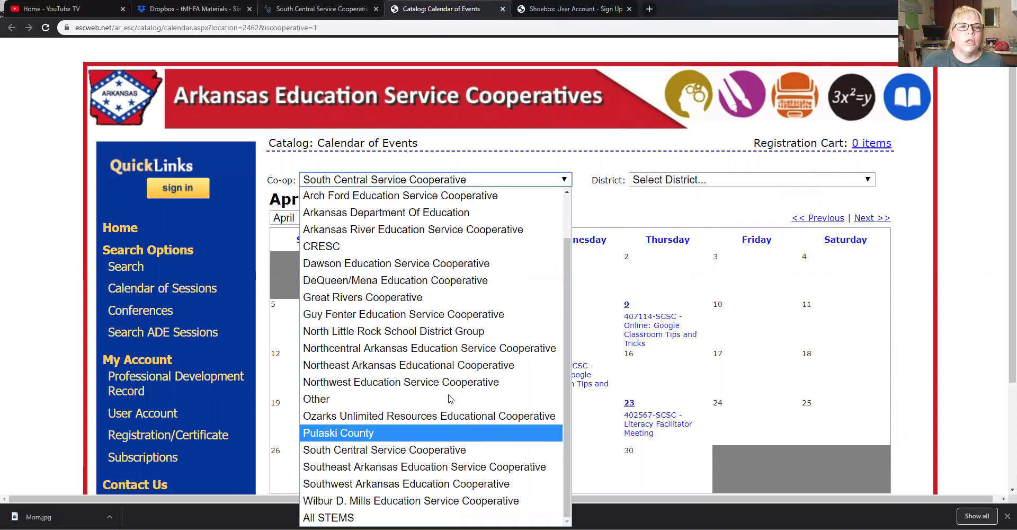
click(464, 268)
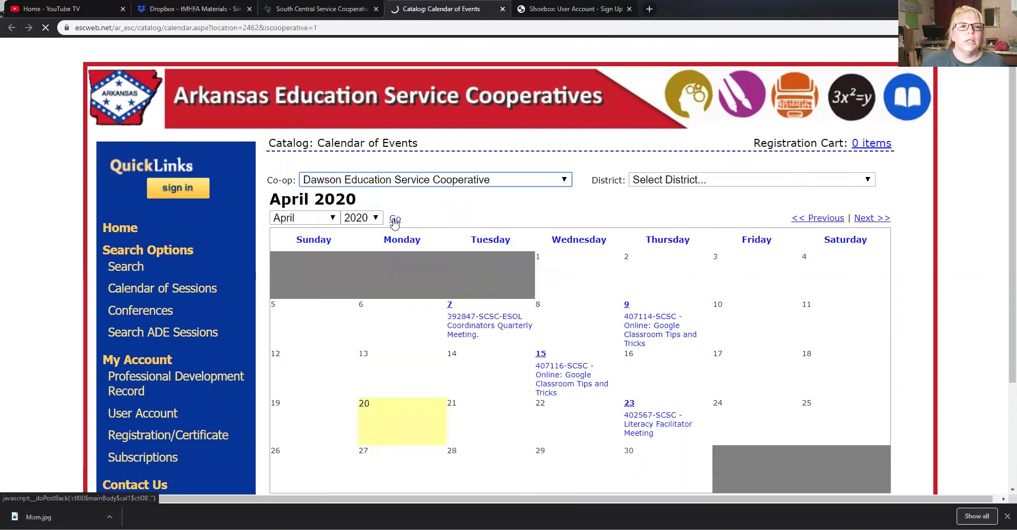
click(394, 220)
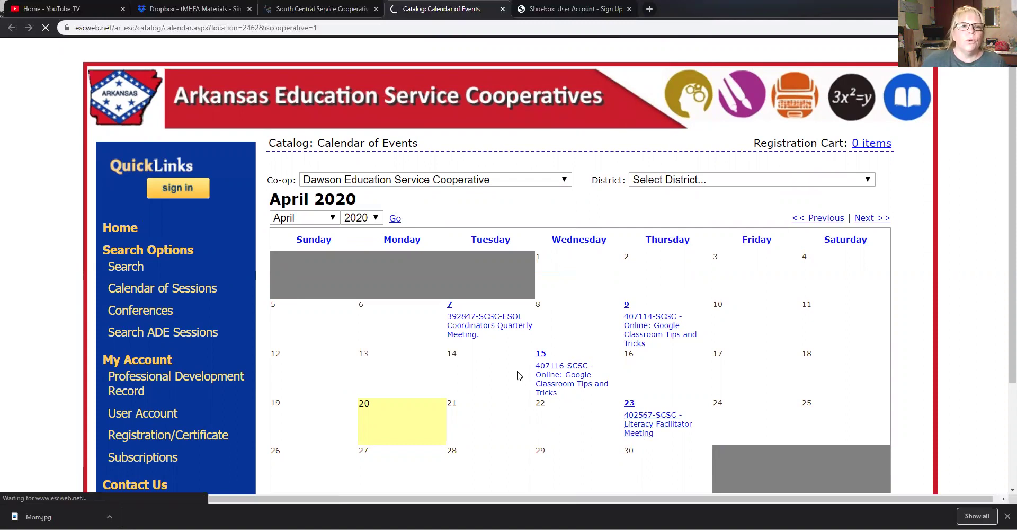
Review Dawson's April sessions (2nd, 6th–8th, 15th, 28th, 29th), then reopen the Co-op dropdown.
scroll(519, 371, down, 3)
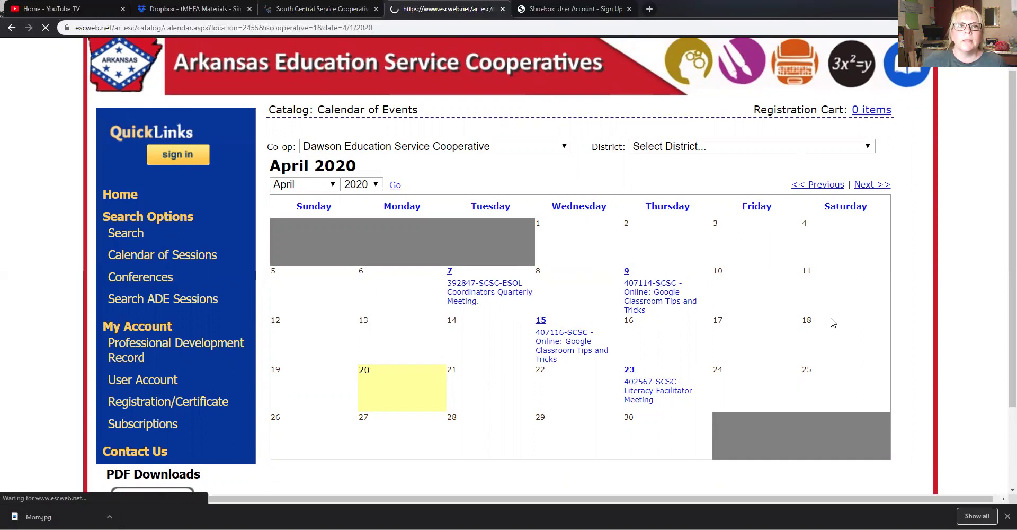
scroll(641, 353, down, 2)
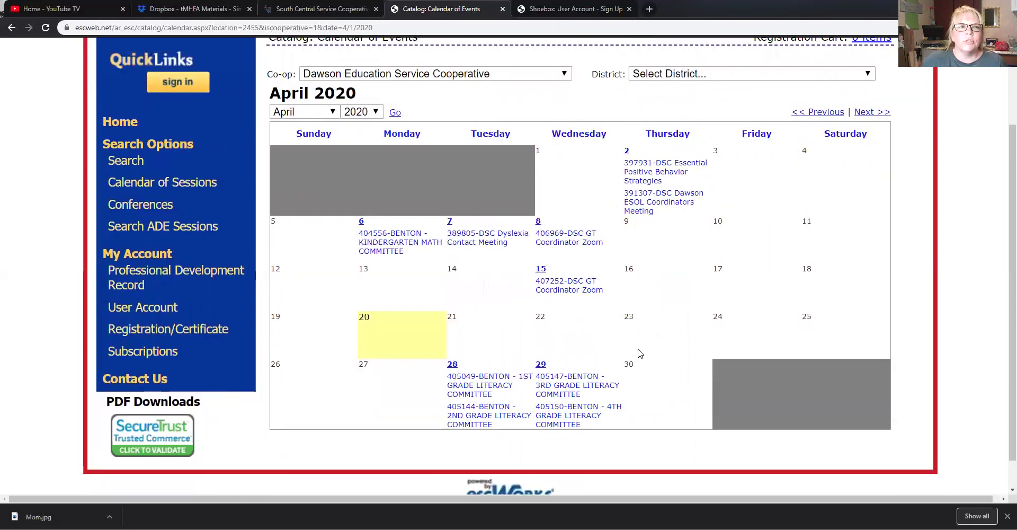
scroll(640, 353, up, 2)
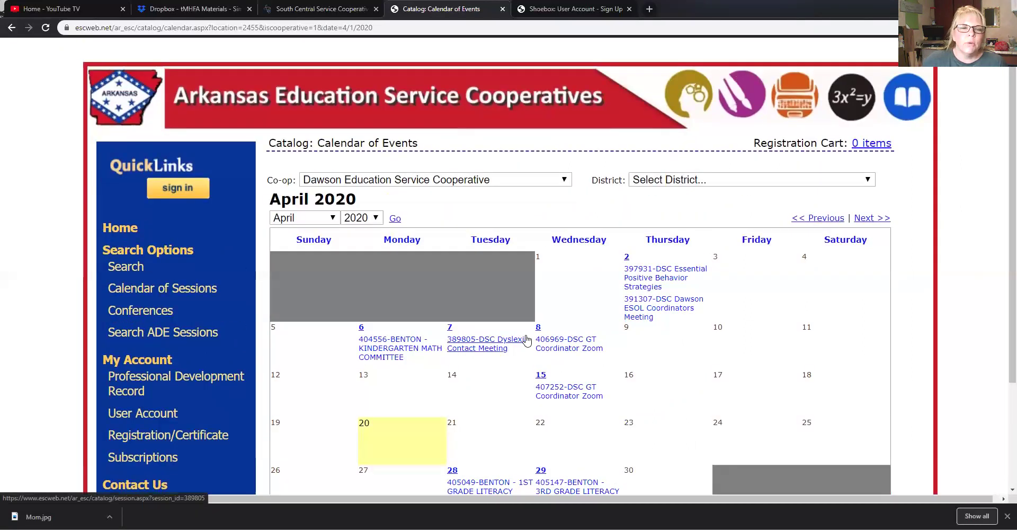
scroll(526, 339, down, 3)
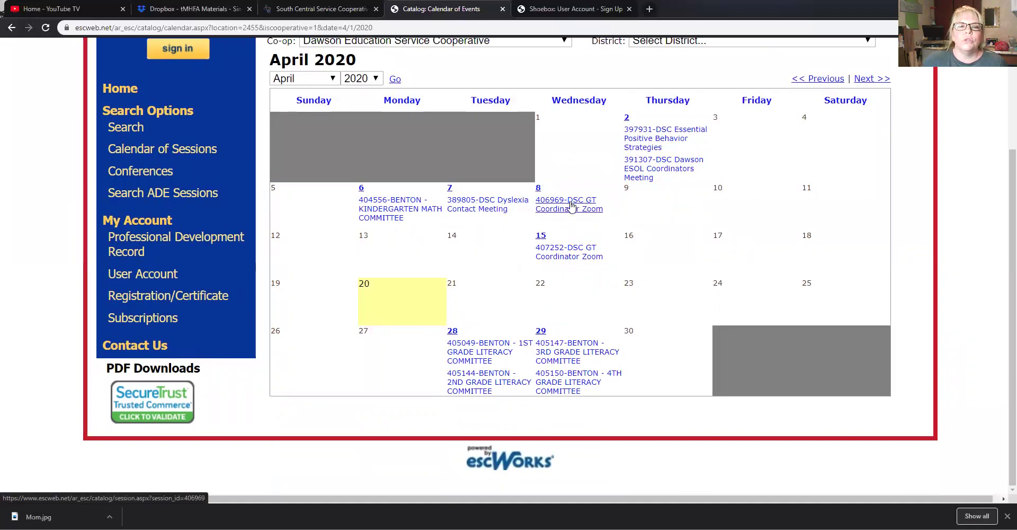
scroll(578, 227, up, 3)
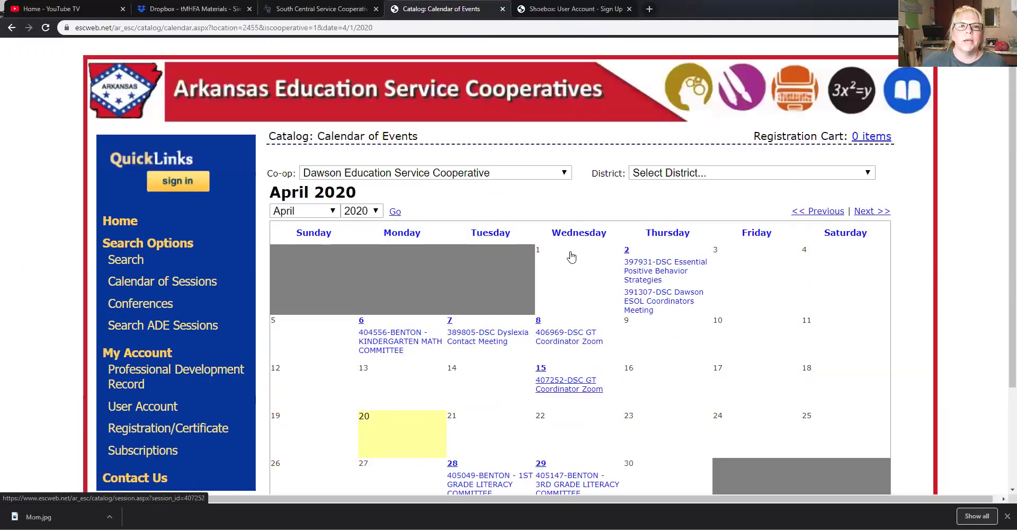
click(387, 180)
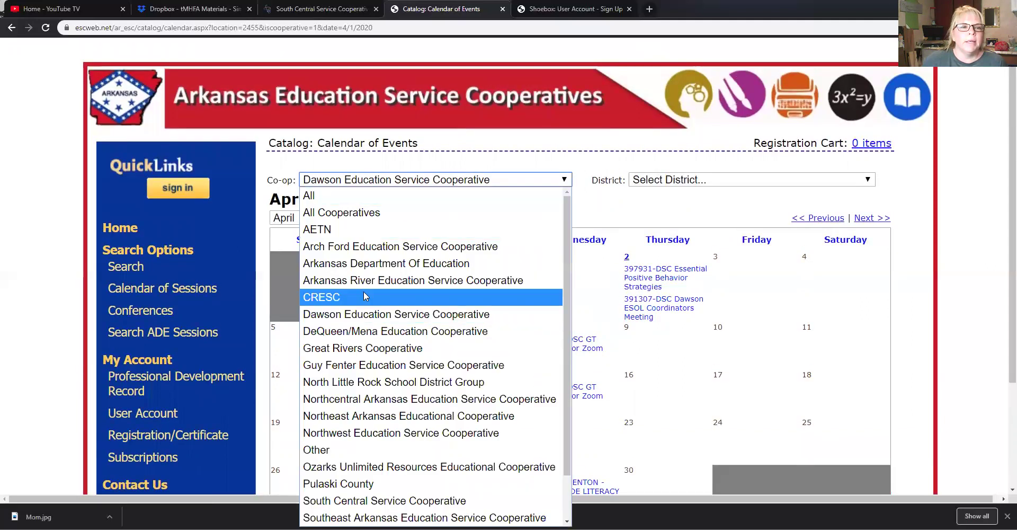
Switch the Co-op filter back to South Central Service Cooperative.
scroll(371, 350, down, 3)
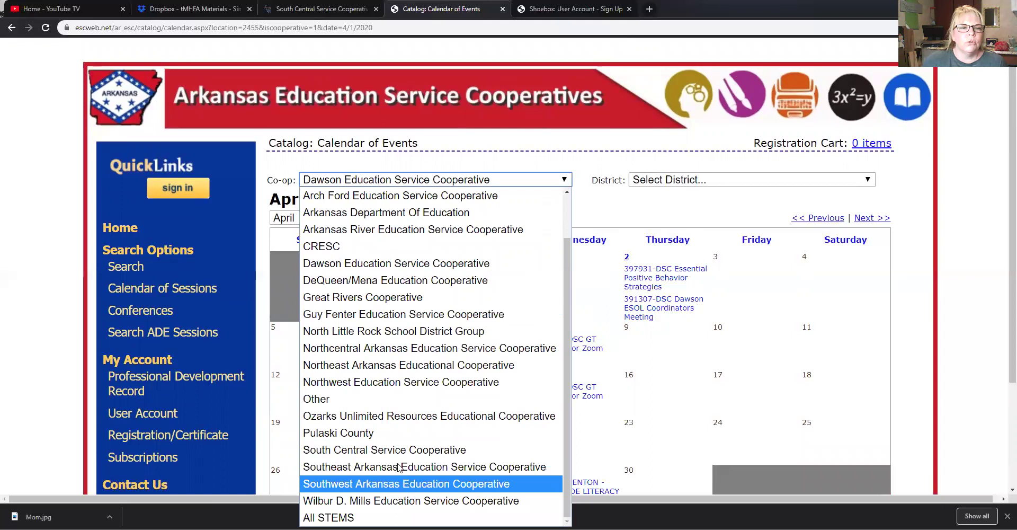
click(403, 449)
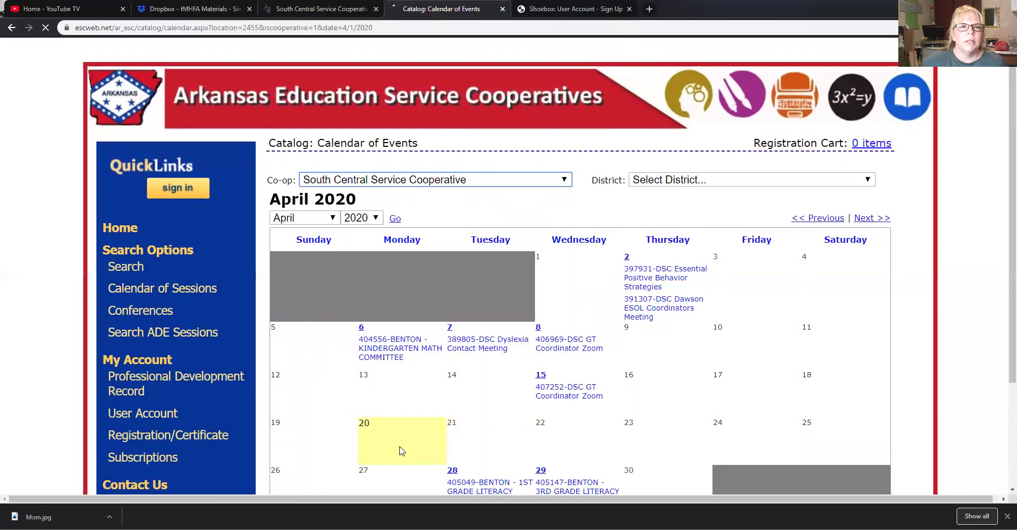
click(333, 218)
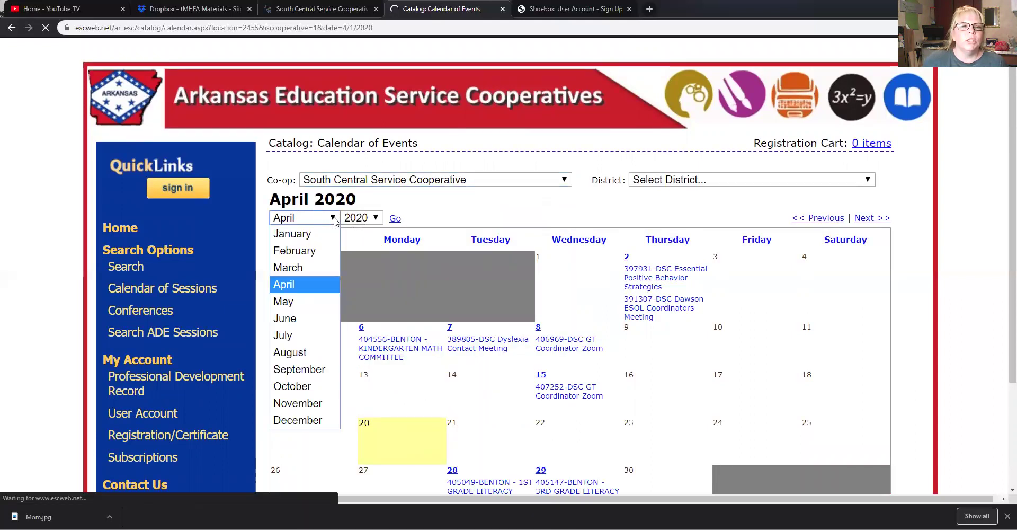
click(335, 219)
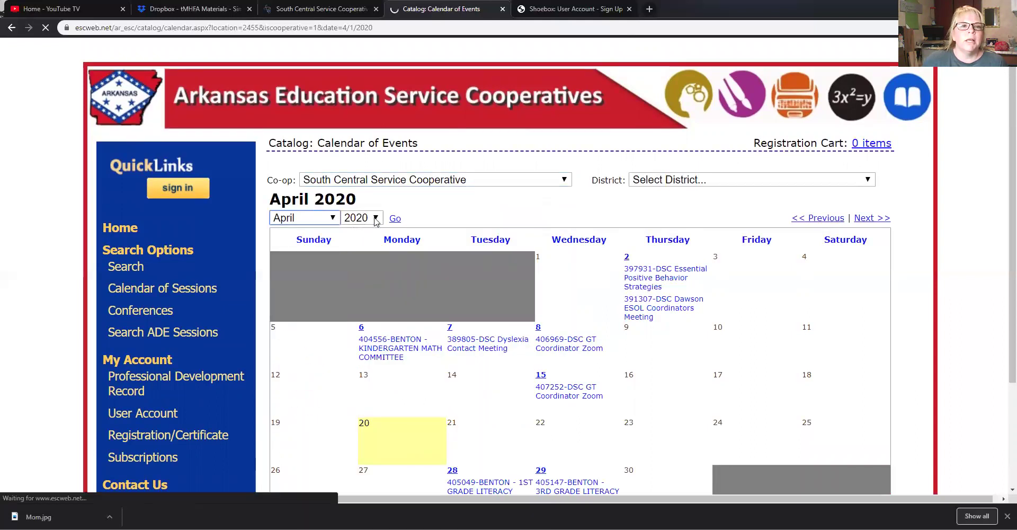
Pick July in the Month dropdown and review the reloaded calendar.
click(336, 219)
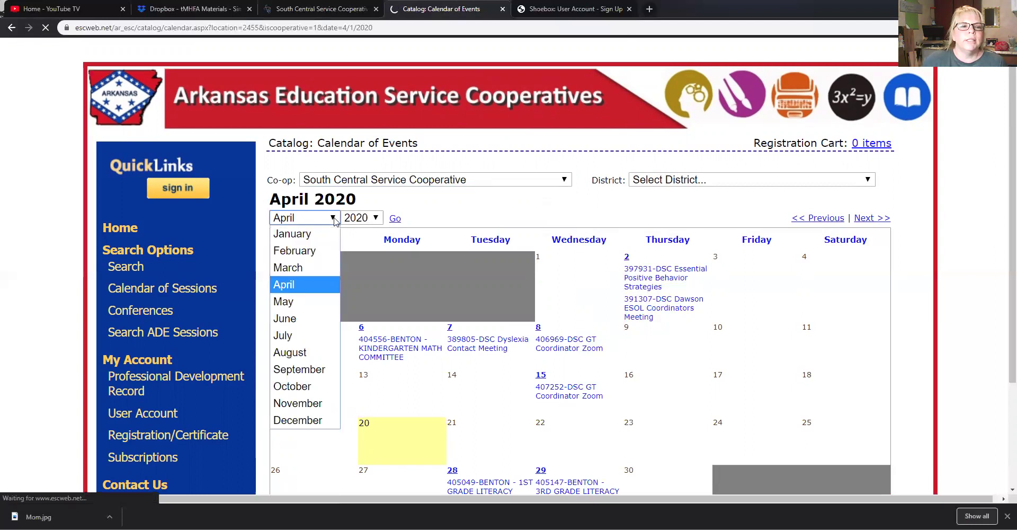
click(307, 335)
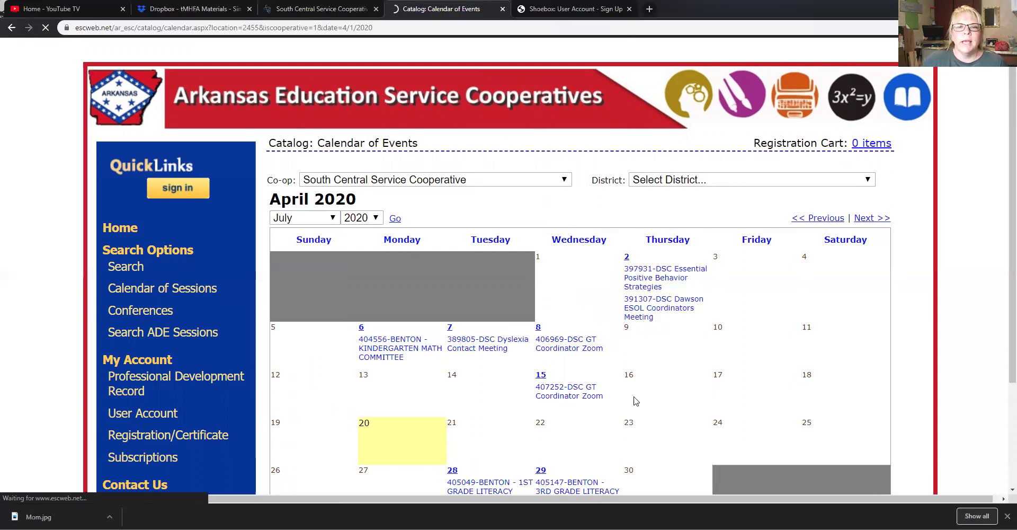
scroll(639, 402, down, 1)
scroll(638, 402, down, 1)
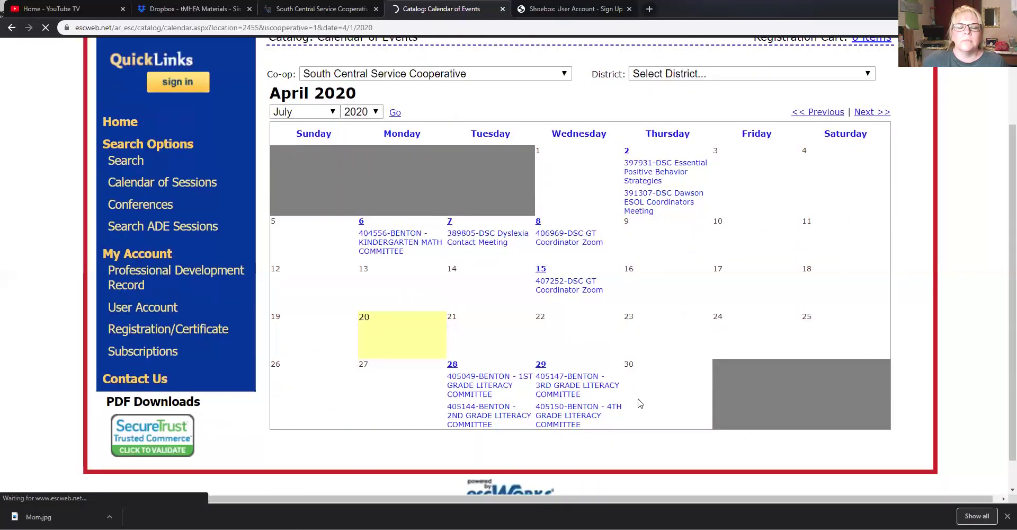
scroll(638, 403, up, 2)
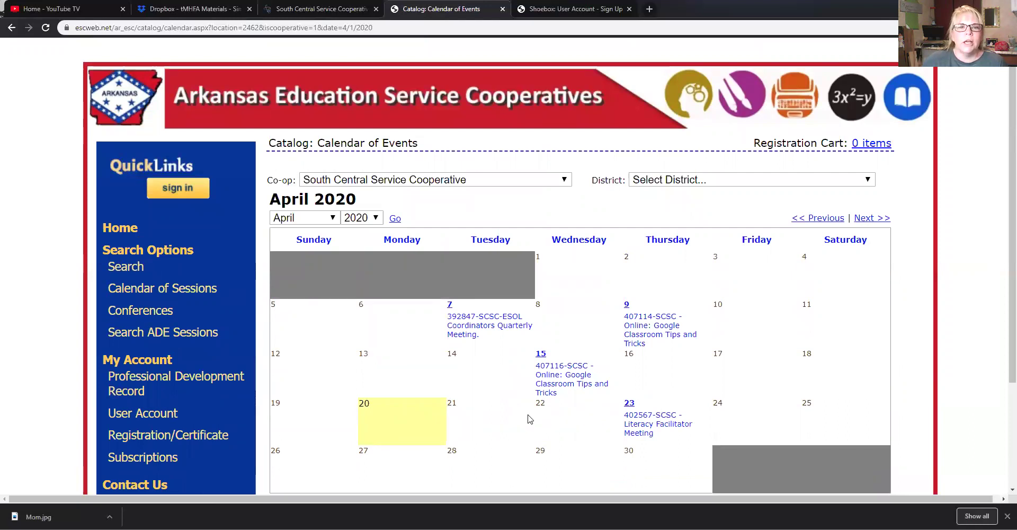
click(666, 323)
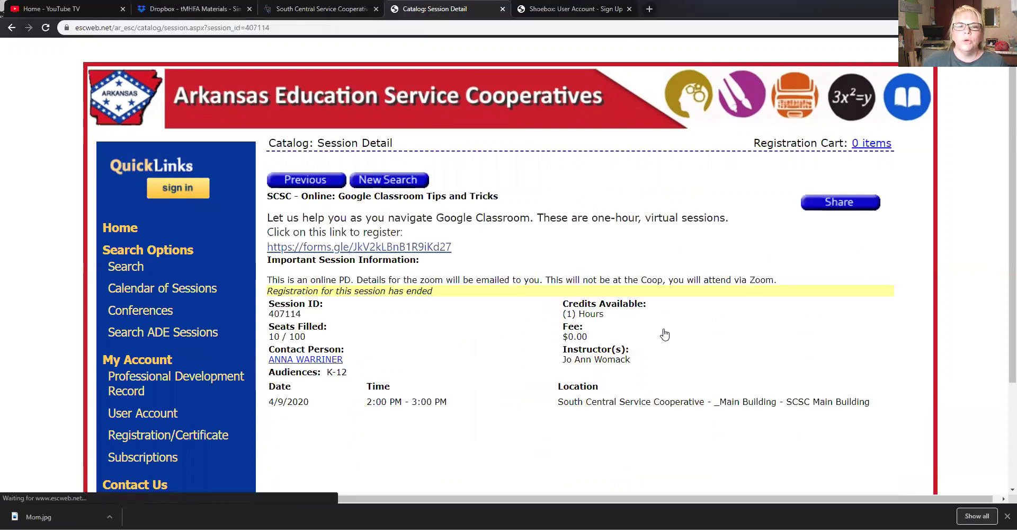
scroll(664, 334, down, 1)
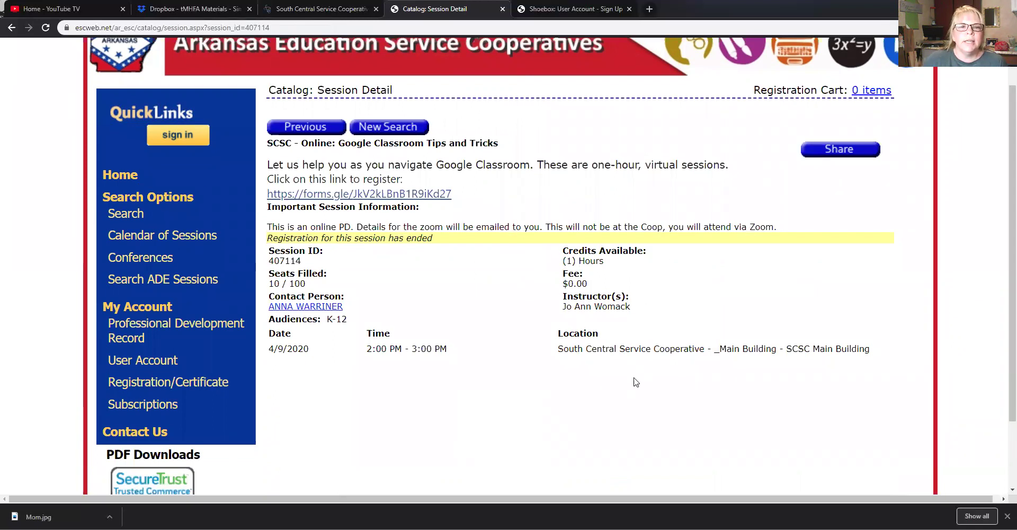
scroll(637, 382, up, 1)
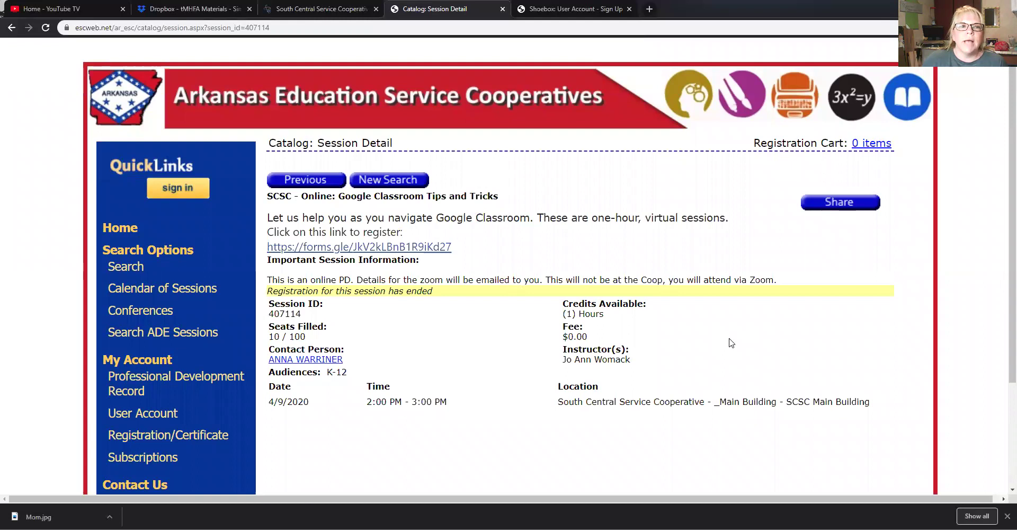
scroll(731, 342, down, 1)
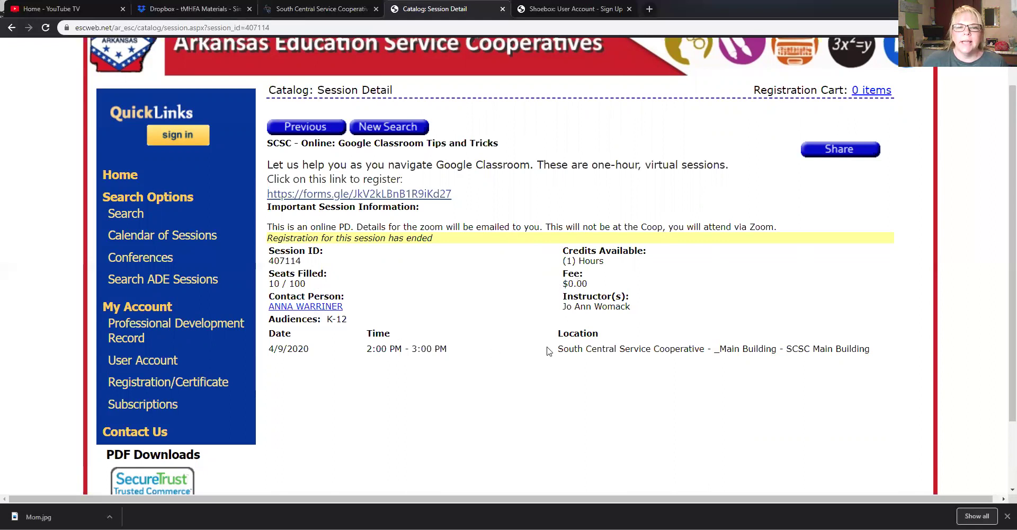
scroll(678, 351, up, 1)
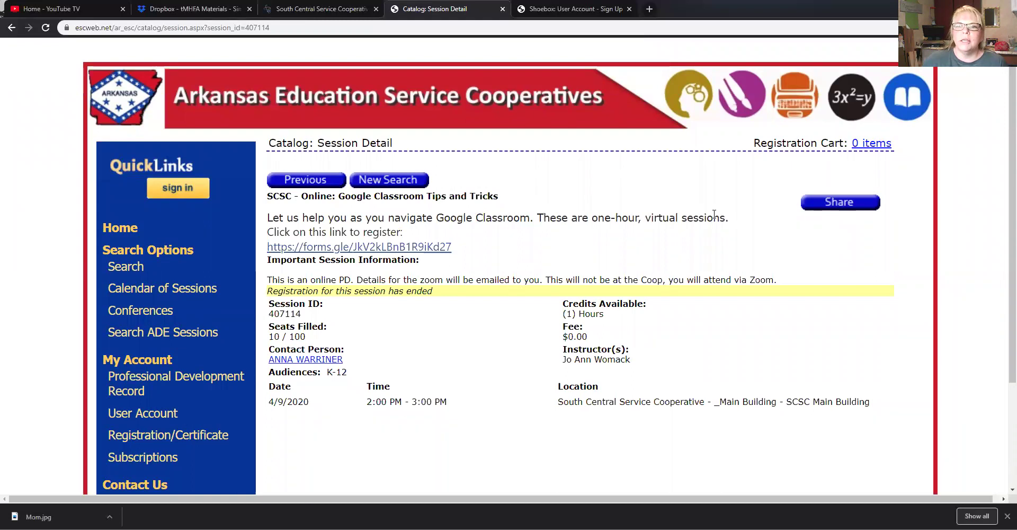
click(824, 204)
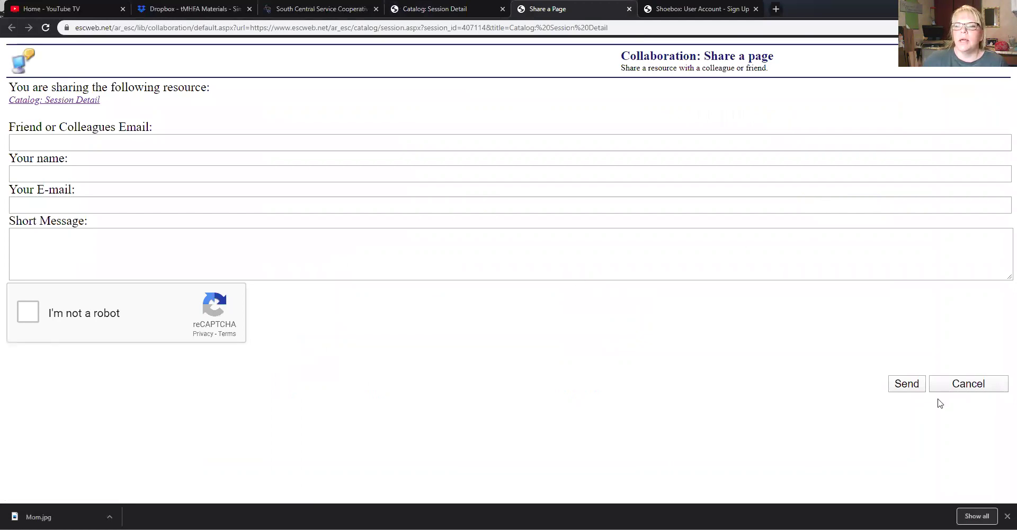
click(955, 387)
scroll(497, 293, down, 2)
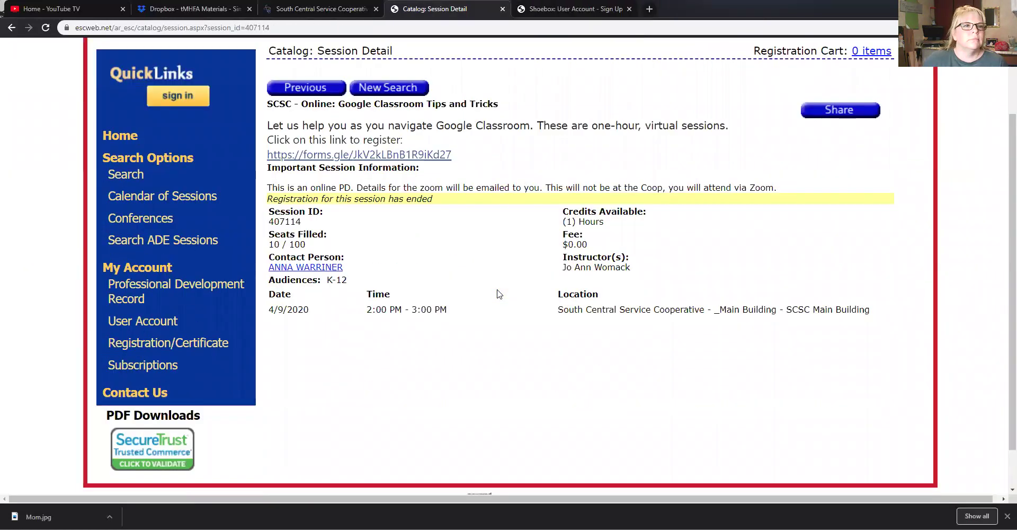
scroll(498, 293, up, 2)
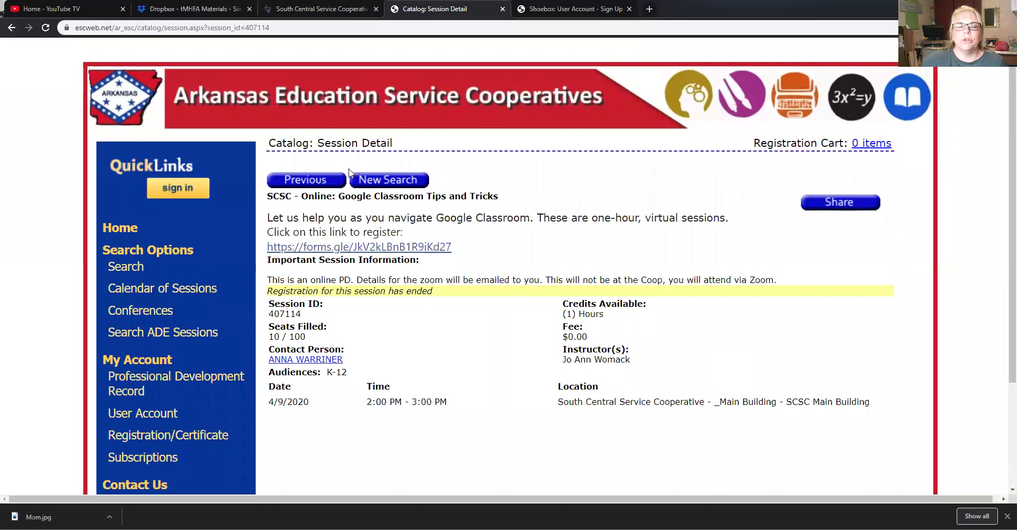
Go to the account sign-in page and open the new-account sign-up form.
click(186, 189)
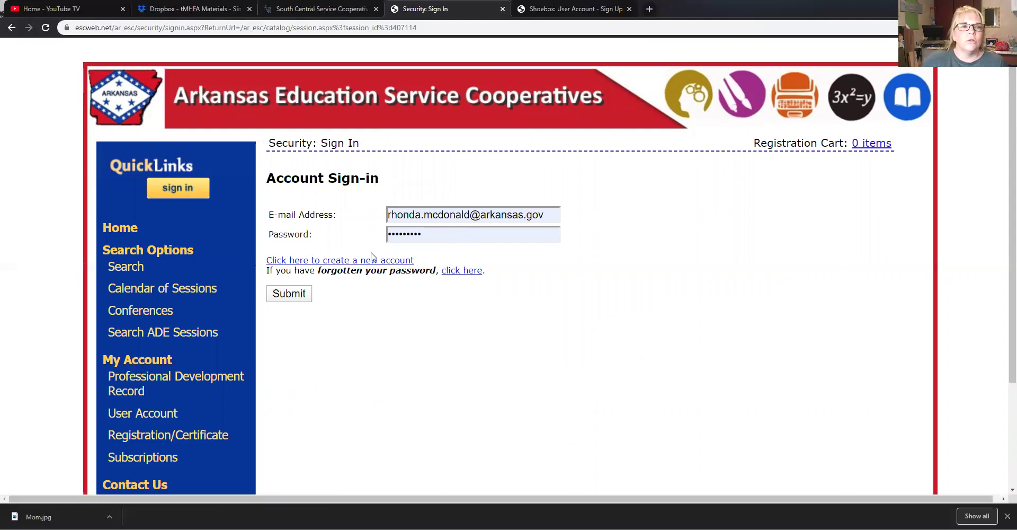
click(334, 265)
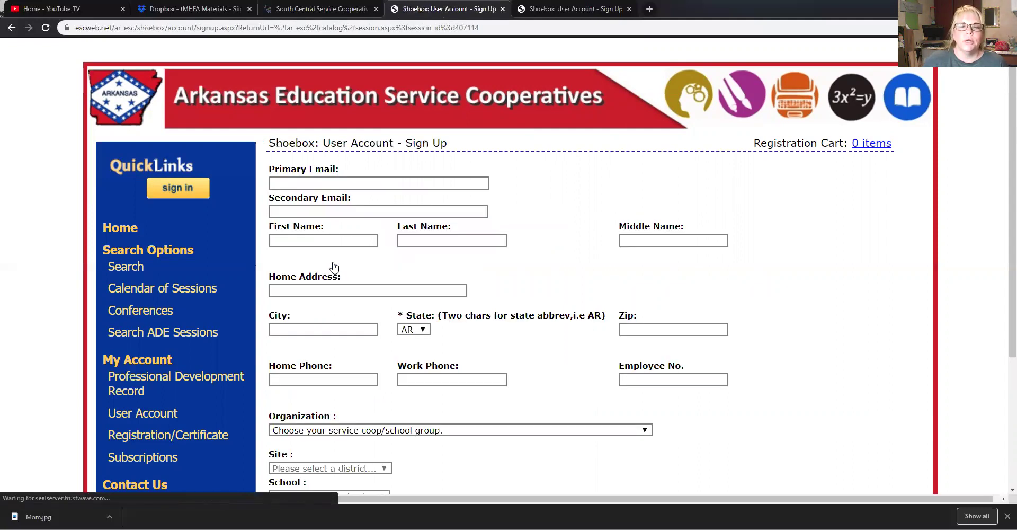
scroll(361, 256, down, 1)
scroll(361, 257, down, 2)
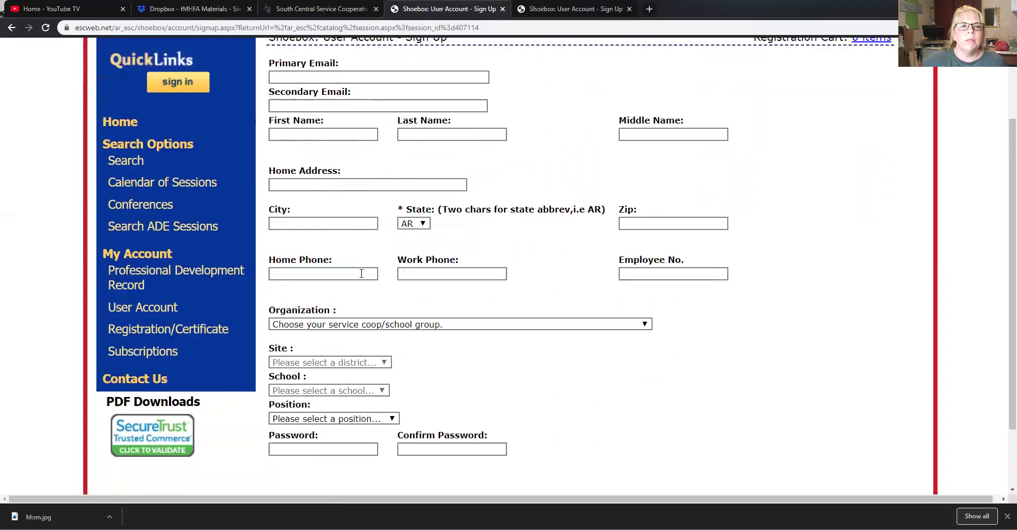
Browse the sign-up form, then return to the Account Sign-in page.
scroll(333, 413, down, 2)
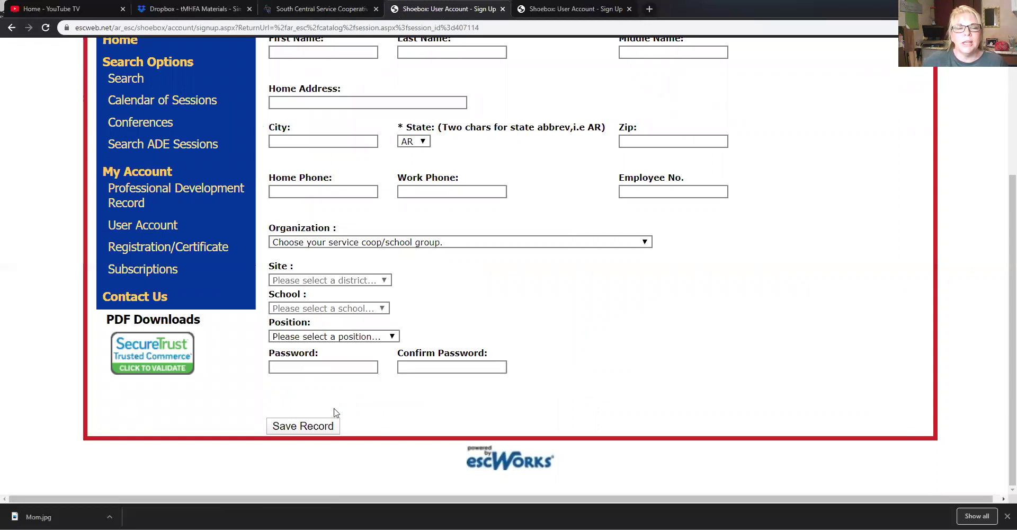
scroll(535, 318, up, 4)
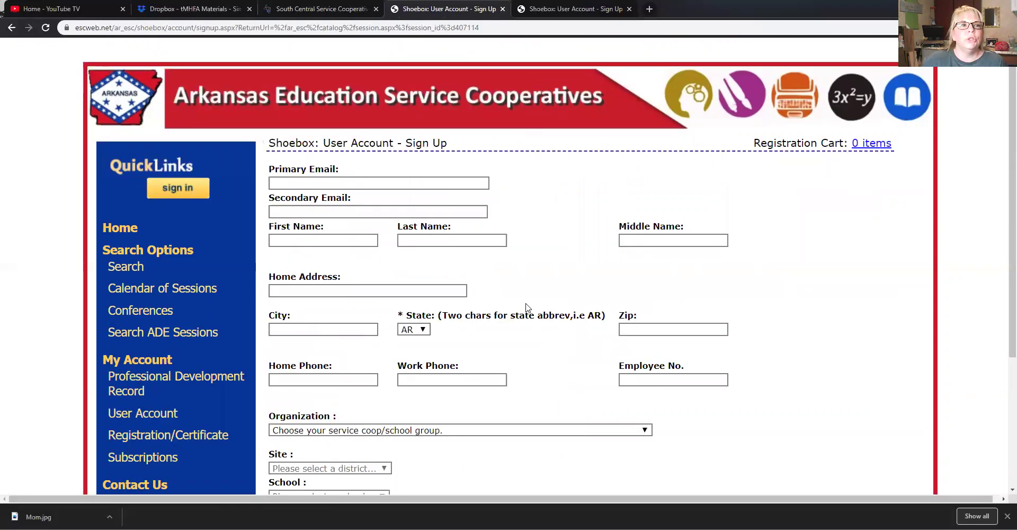
click(11, 28)
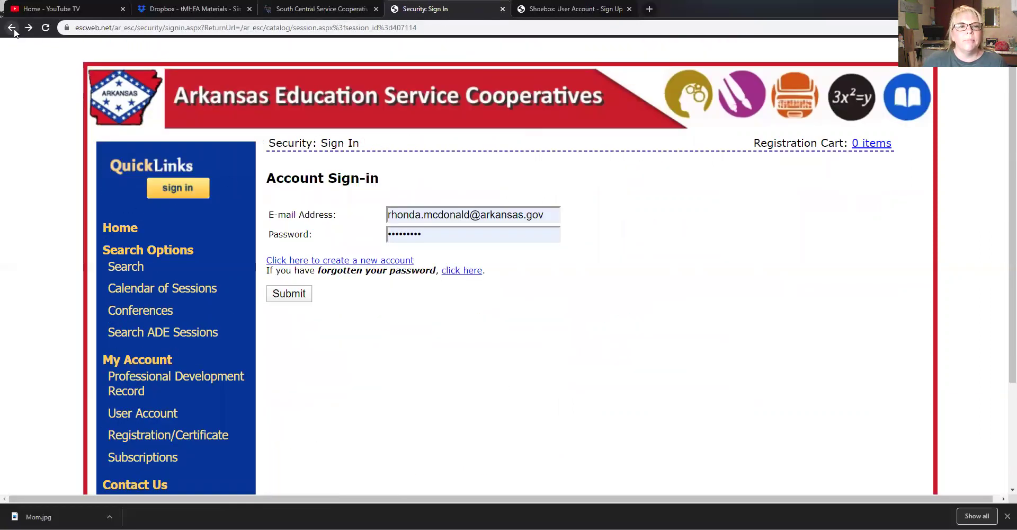
Sign in to the account with the saved e-mail and password.
click(291, 295)
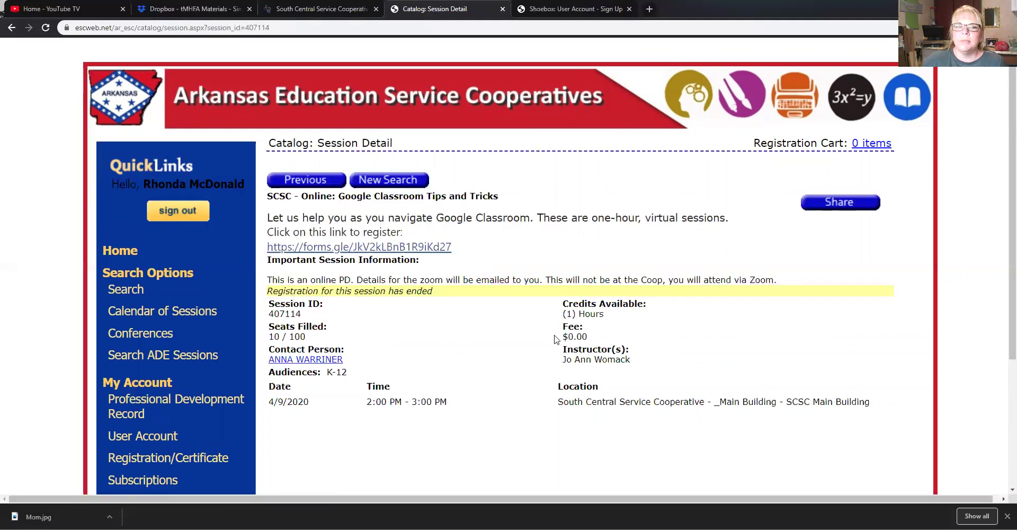
scroll(556, 340, down, 2)
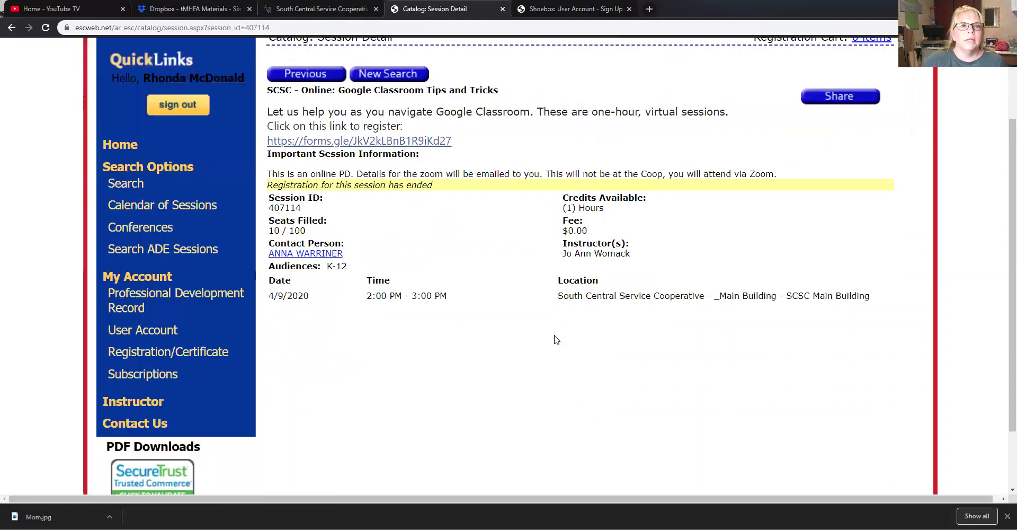
scroll(556, 339, up, 2)
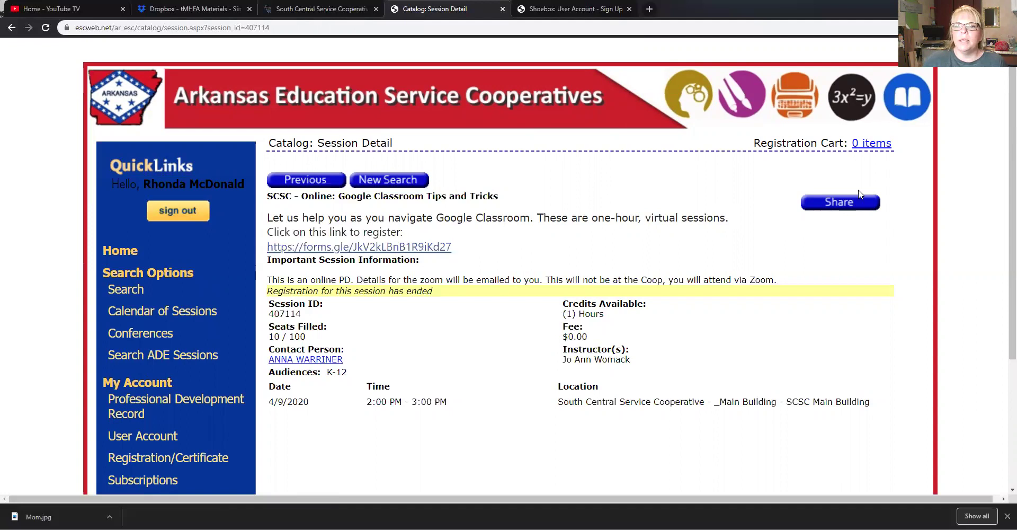
Open and cancel the session's Share form, then go to the Calendar of Sessions.
click(842, 202)
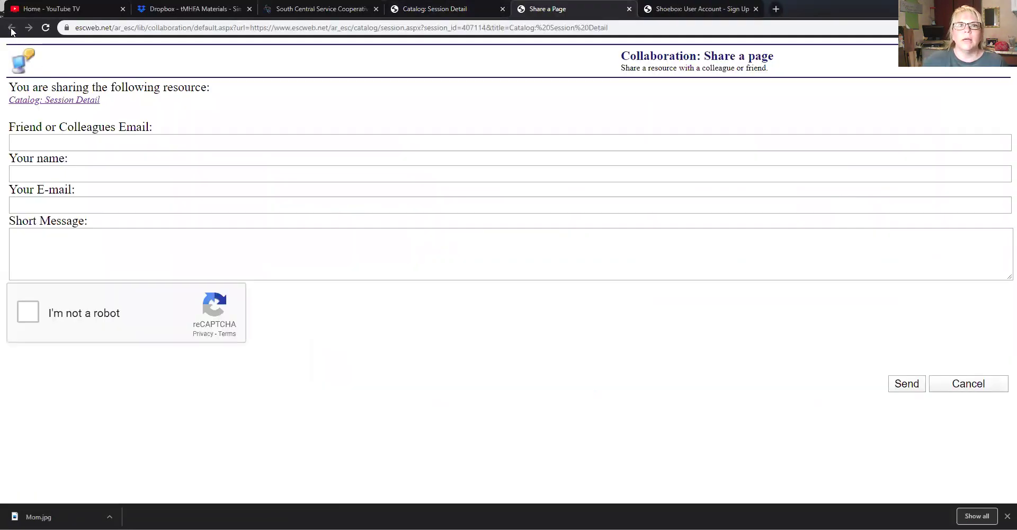
click(951, 383)
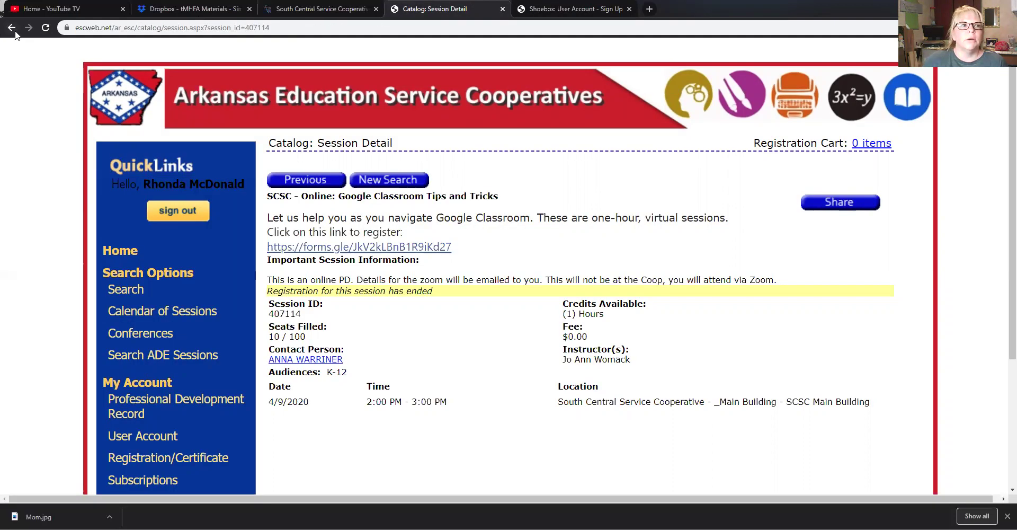
click(324, 180)
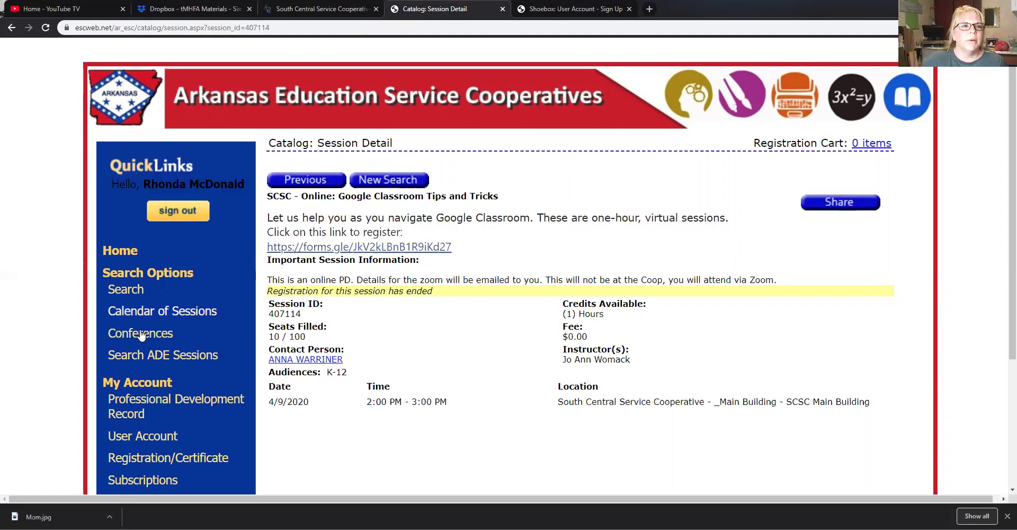
click(142, 312)
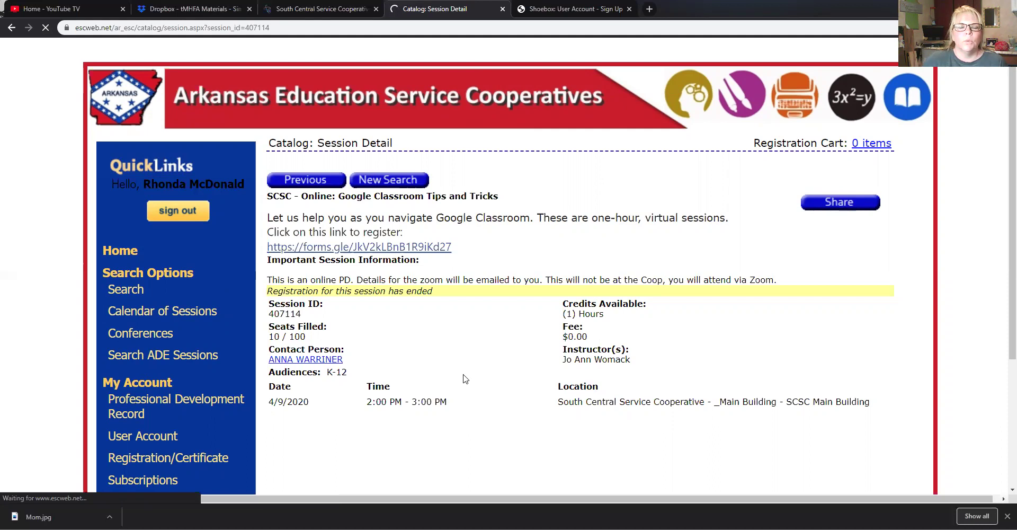
Open the April 23 402567-SCSC Literacy Facilitator Meeting and register for it.
scroll(517, 350, down, 2)
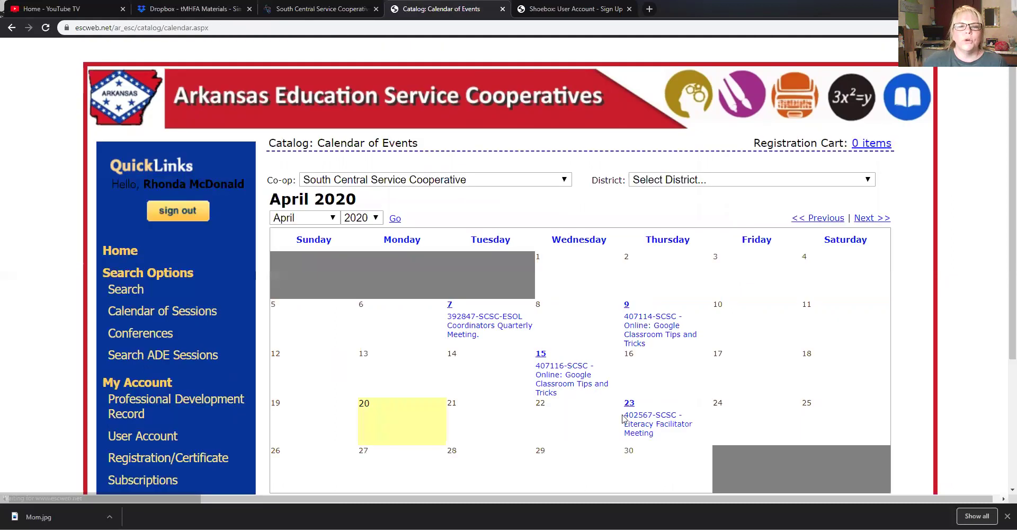
scroll(544, 377, down, 2)
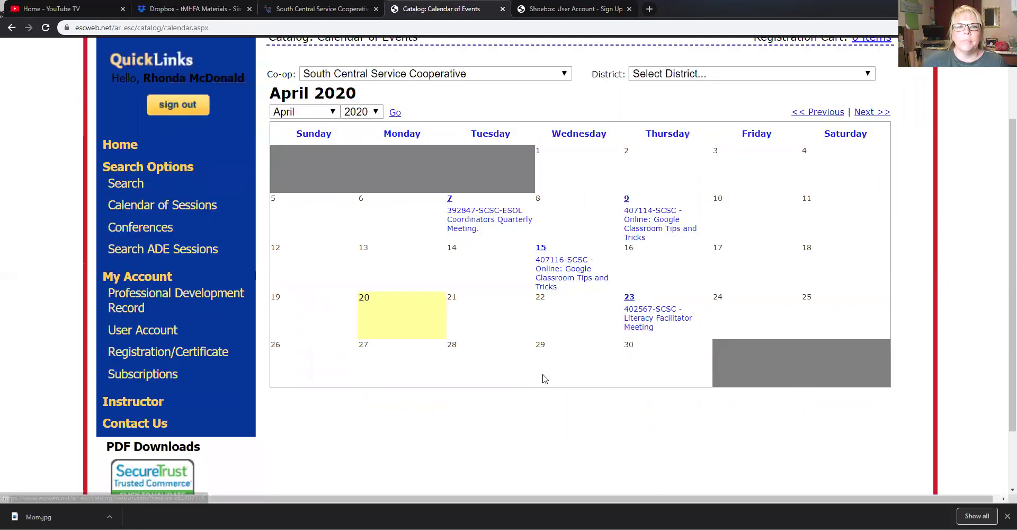
click(659, 316)
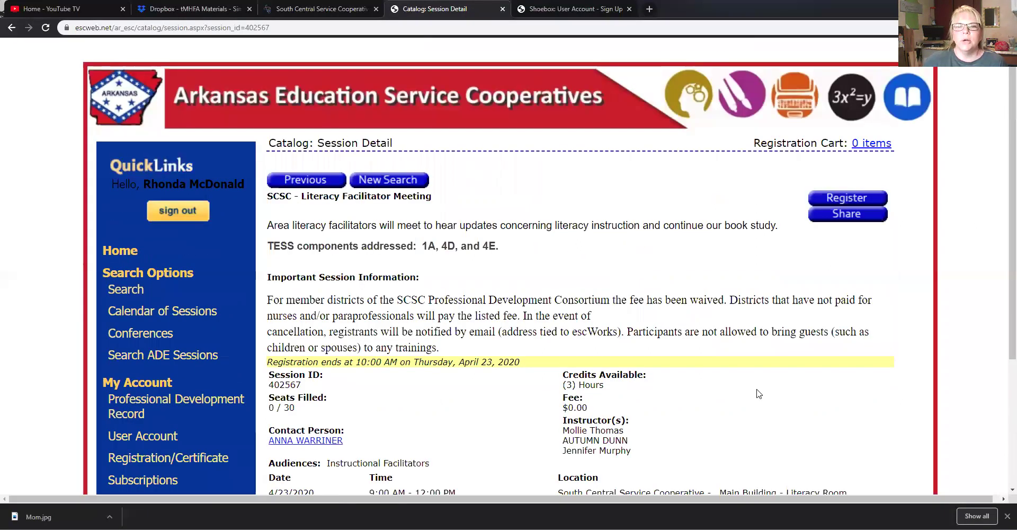
click(833, 200)
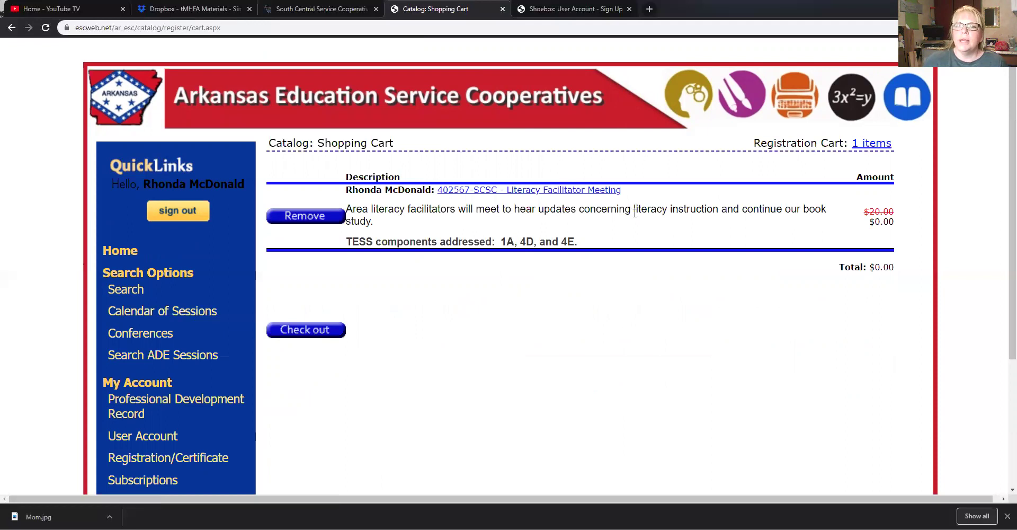
Check out the cart, reaching Cart Checkout with the Literacy Facilitator Meeting at $0.00.
click(318, 334)
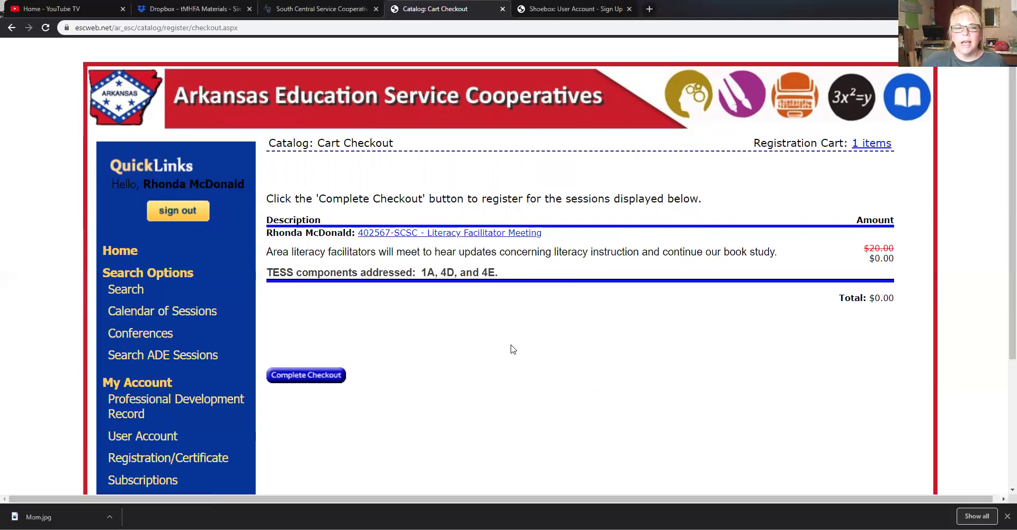
scroll(475, 360, down, 3)
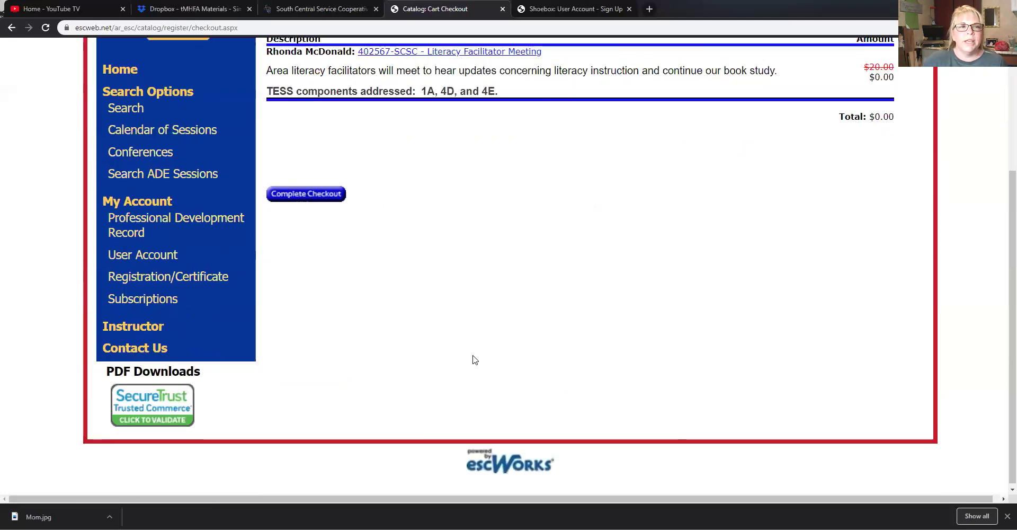
scroll(473, 357, up, 3)
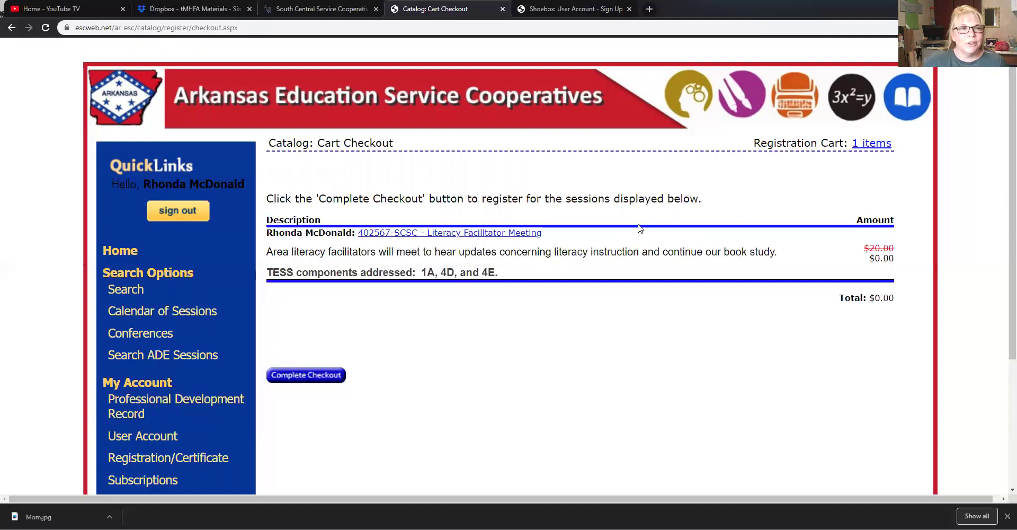